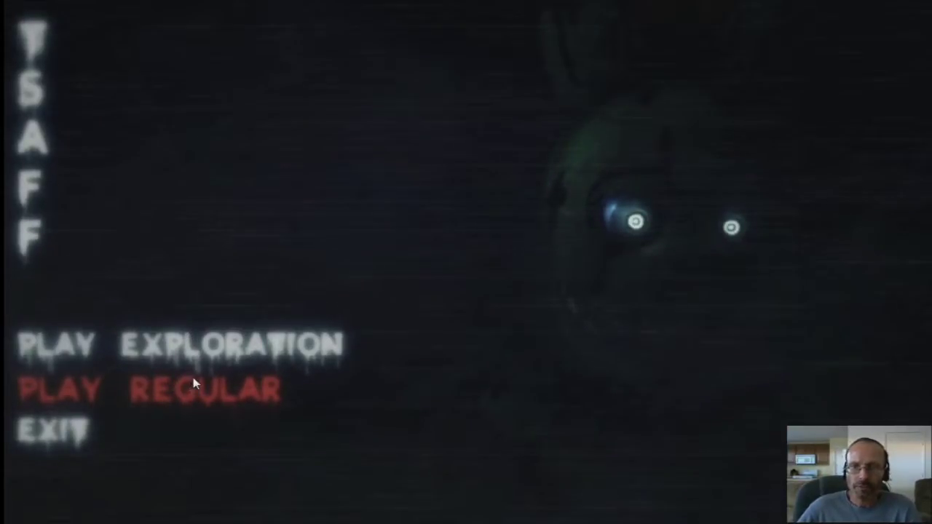
left_click(223, 364)
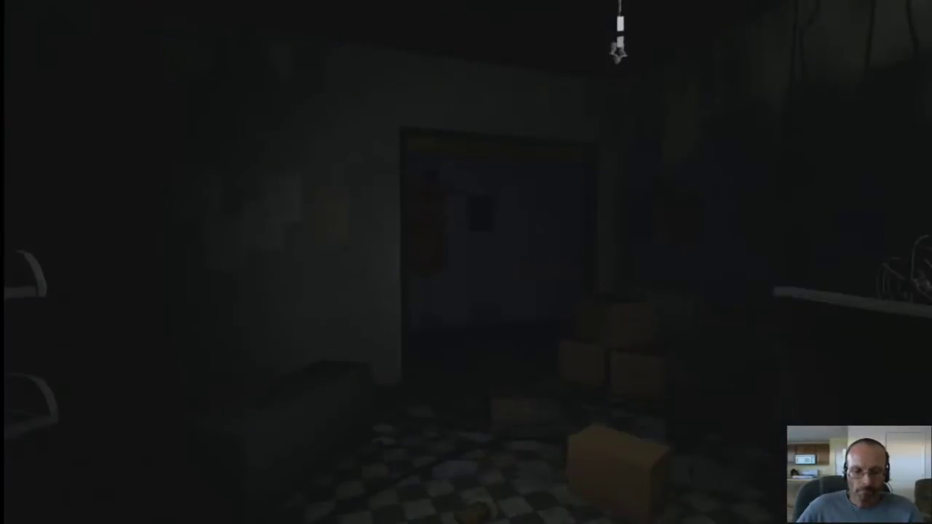